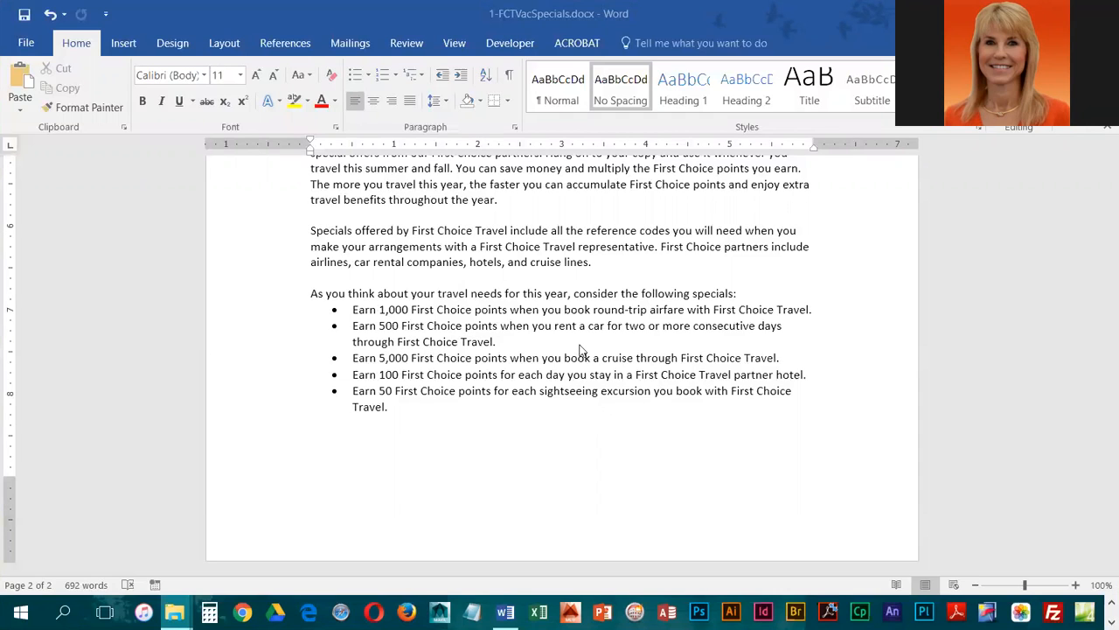
Select the word "Behold", the whole paragraph about the Pacific Skye's route, and the entire document in turn, and clear the selection
scroll(577, 345, up, 3)
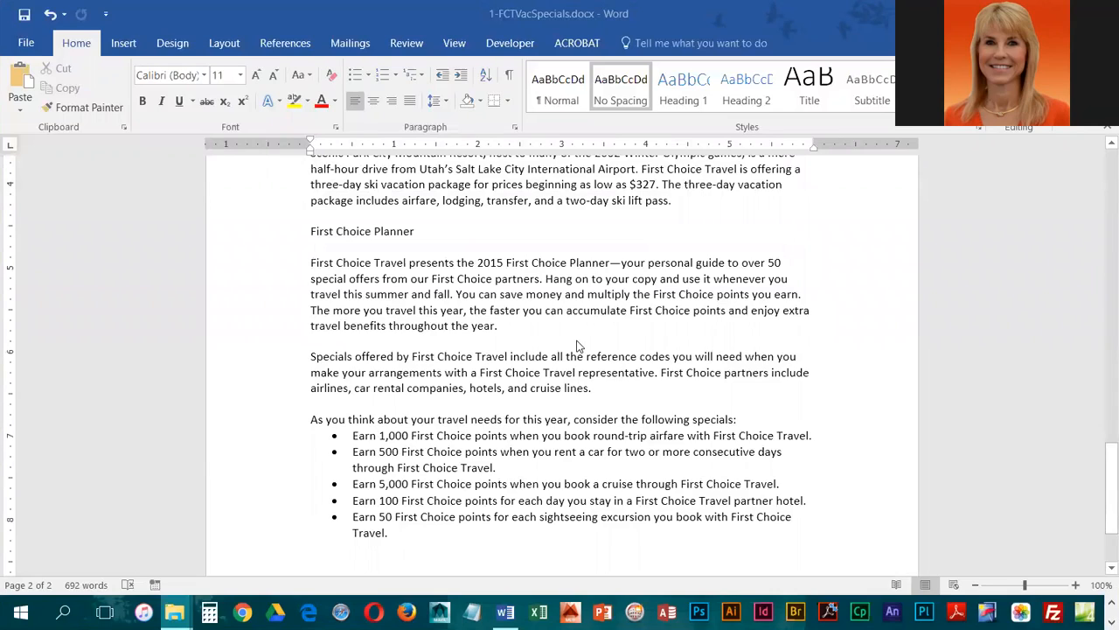
scroll(577, 346, up, 15)
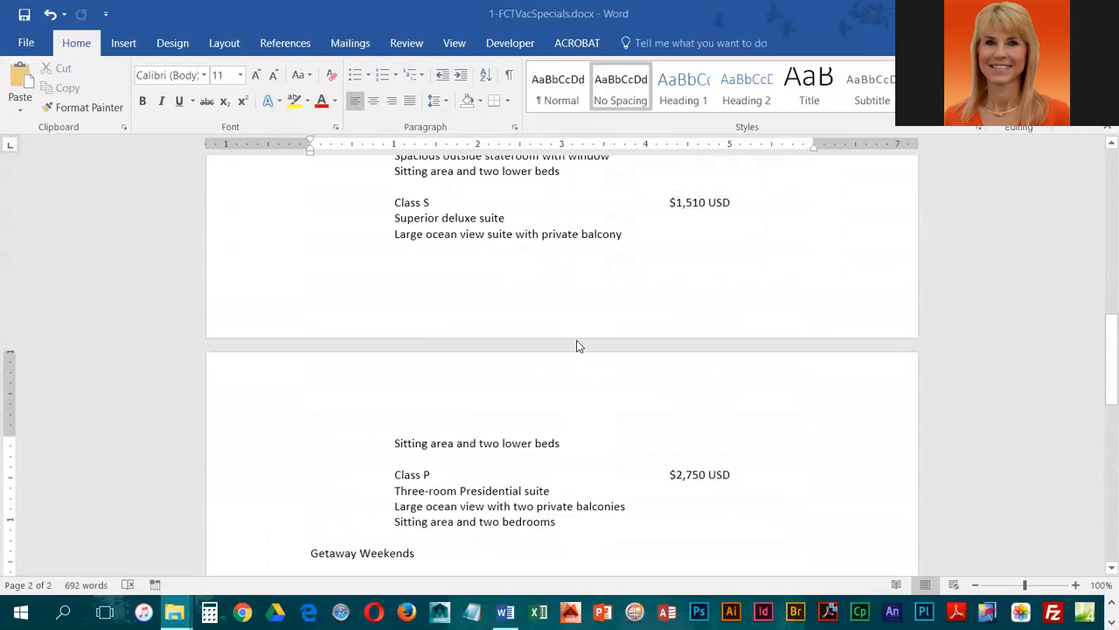
scroll(578, 345, up, 14)
scroll(578, 346, up, 1)
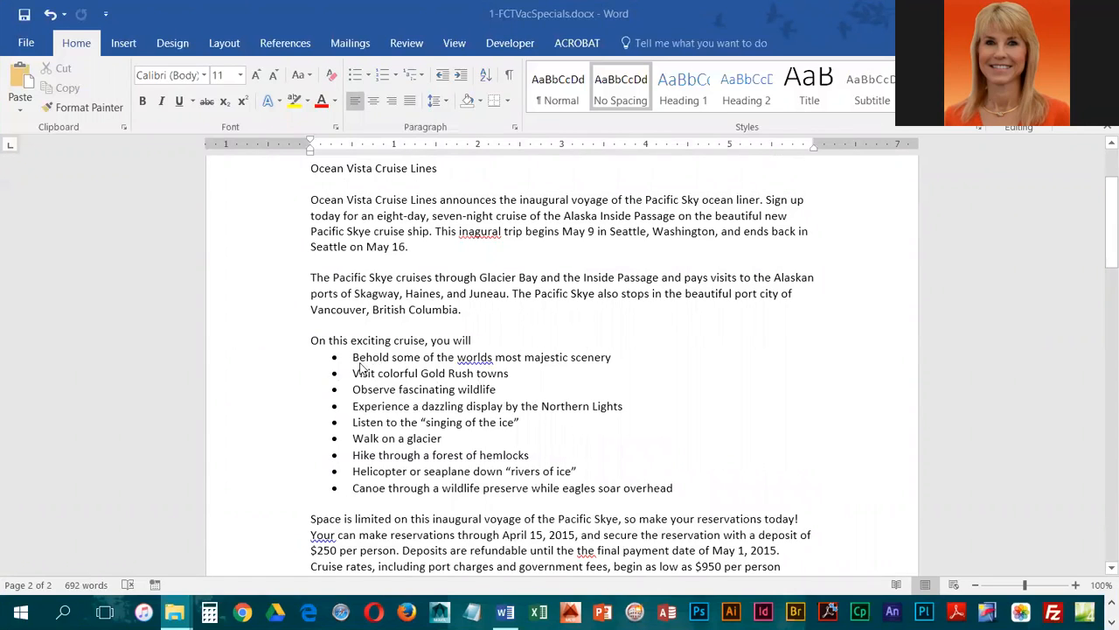
click(374, 368)
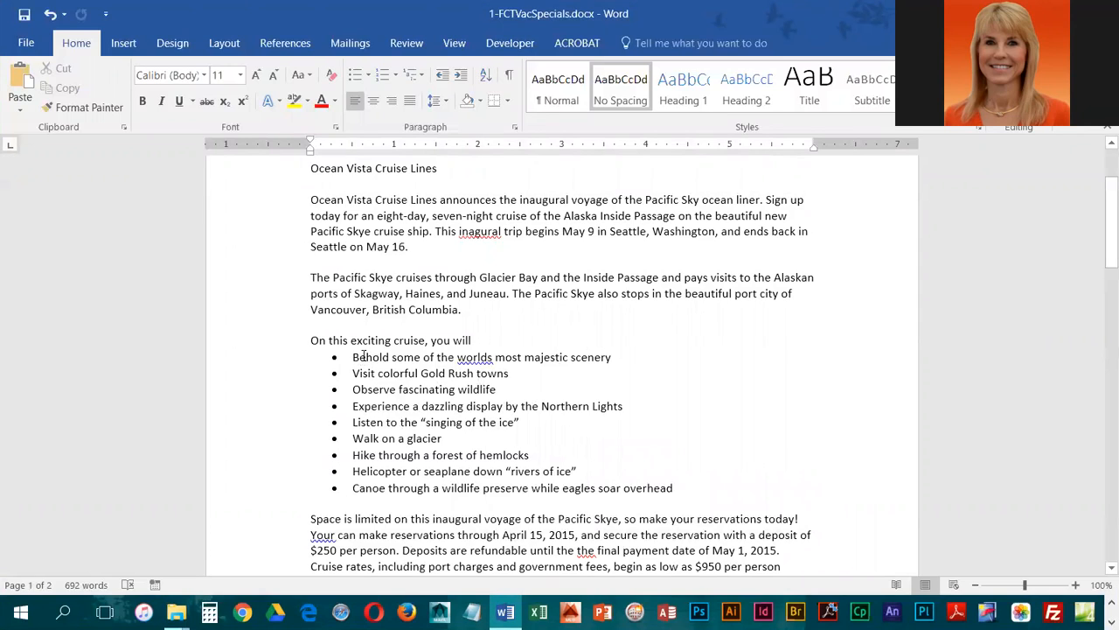
double_click(374, 358)
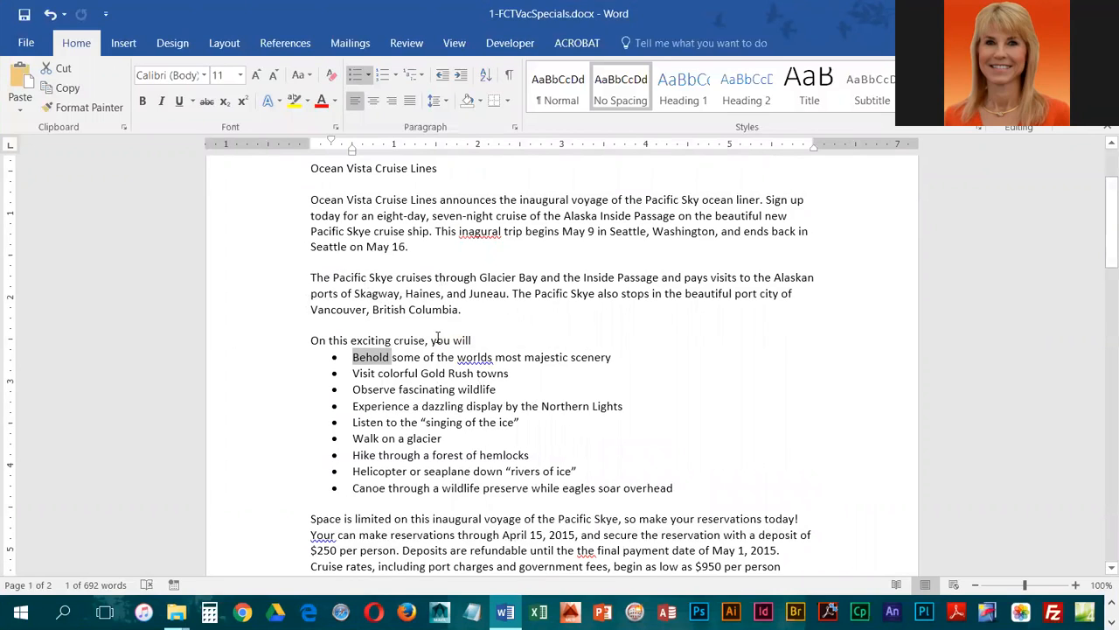
triple_click(408, 280)
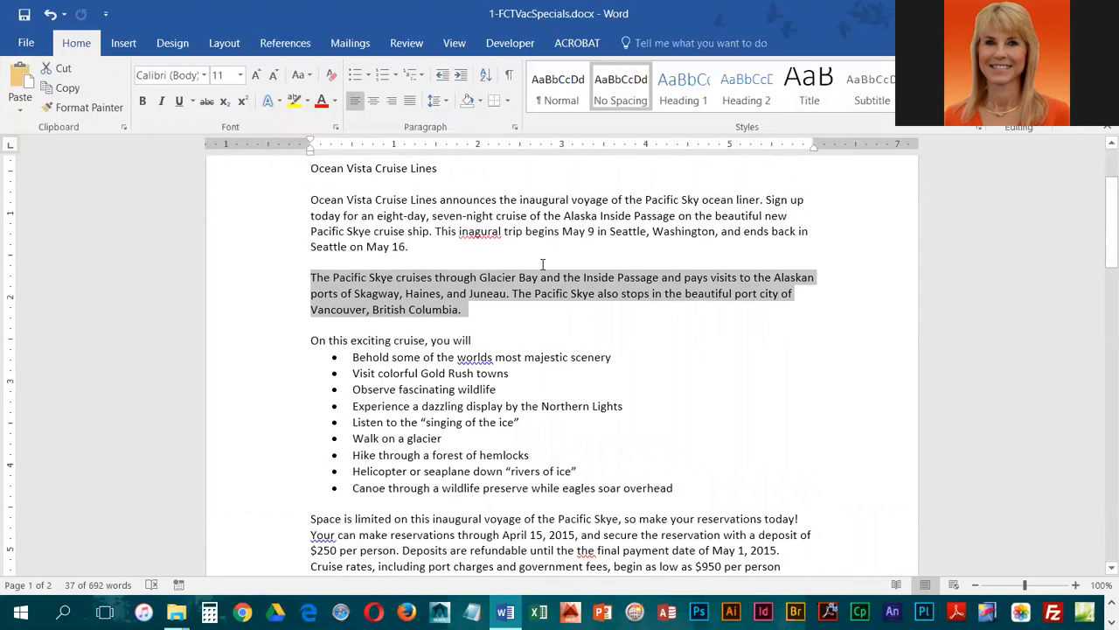
key(ctrl+a)
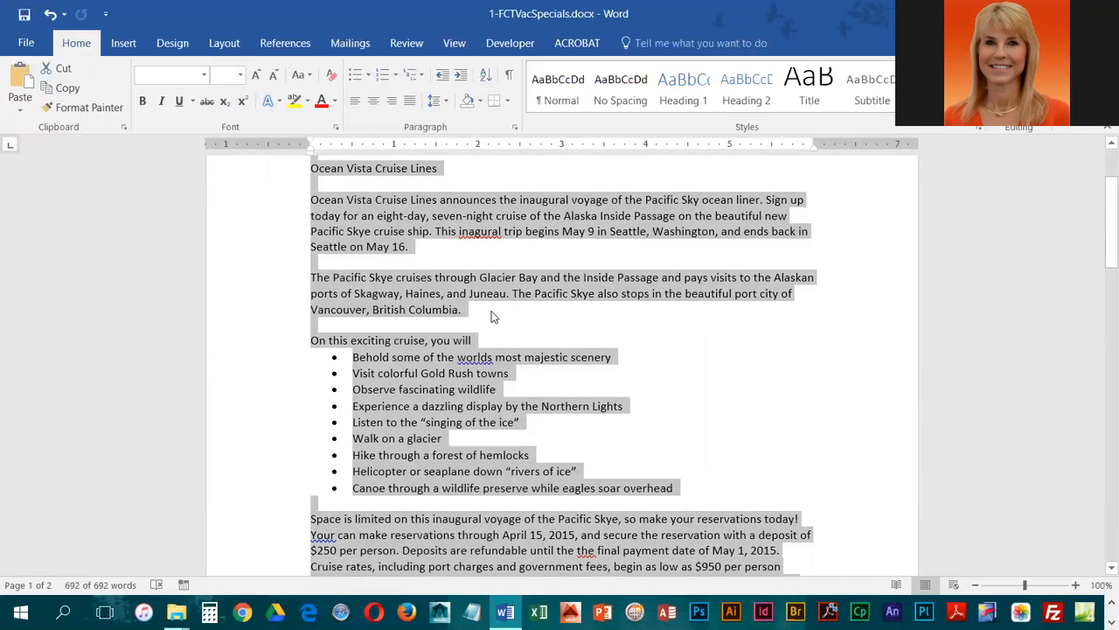
click(525, 327)
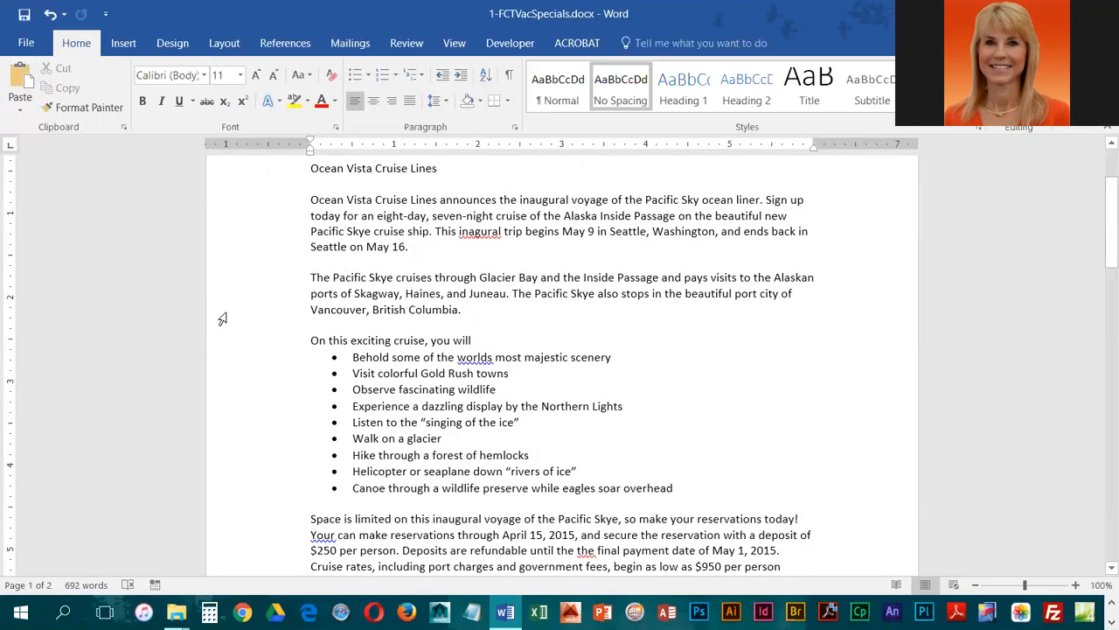
Select several single lines and bullets one by one, and also the first three lines of the opening and "Space is limited" paragraphs
click(287, 281)
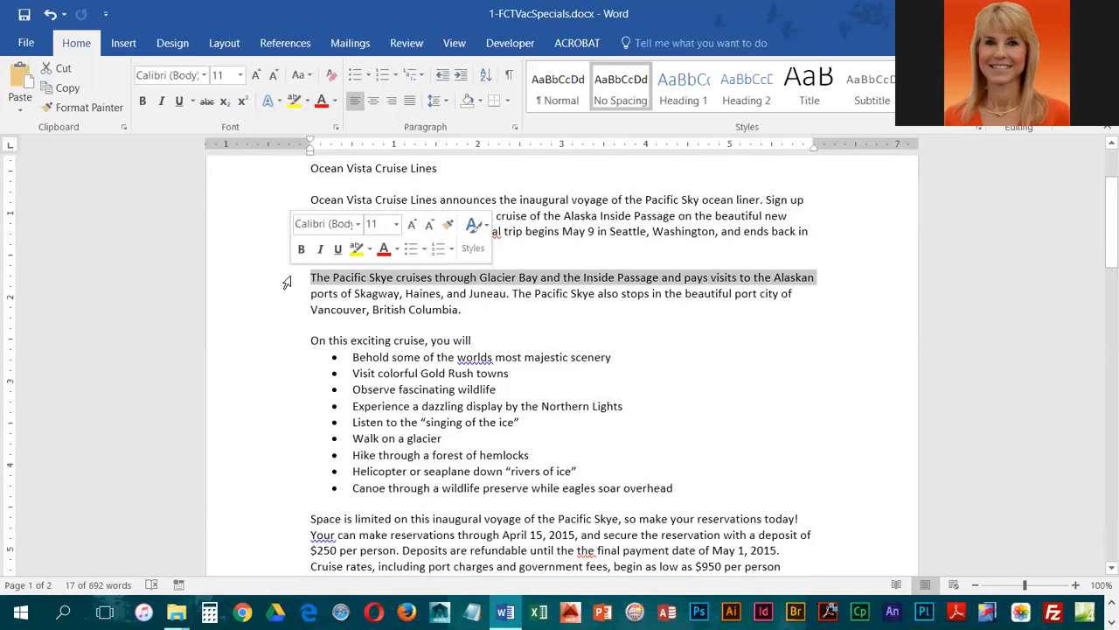
click(292, 373)
click(284, 423)
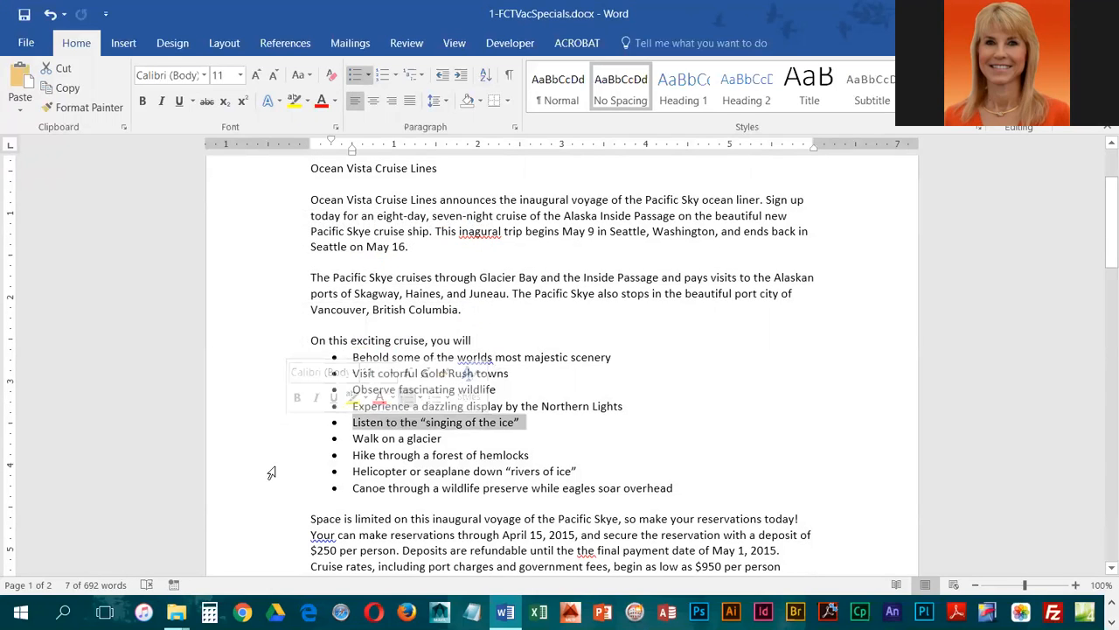
click(280, 470)
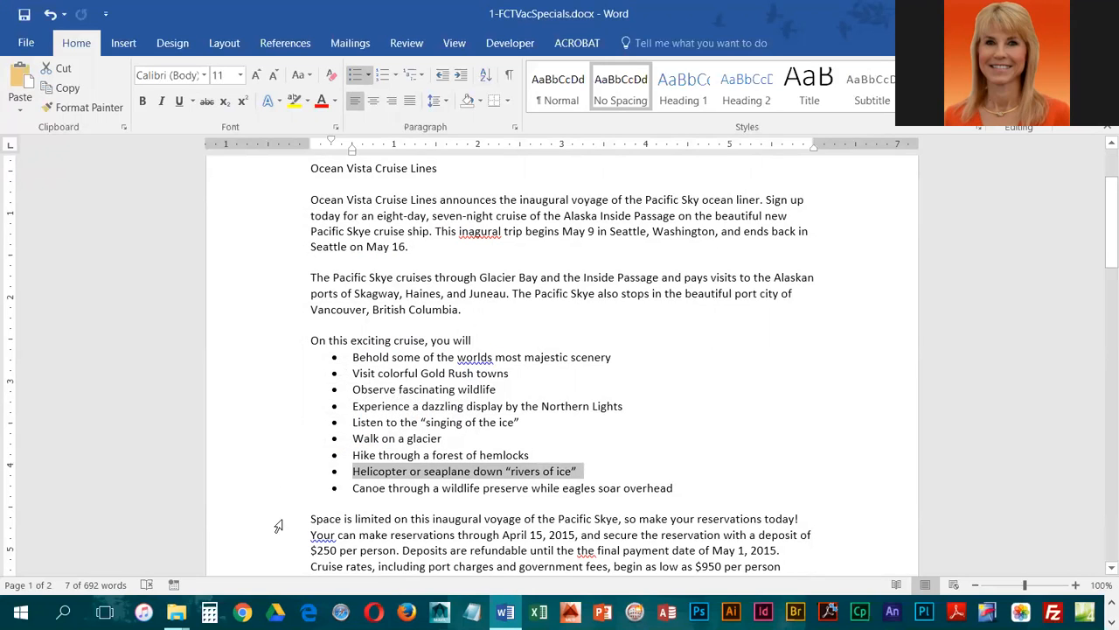
click(280, 521)
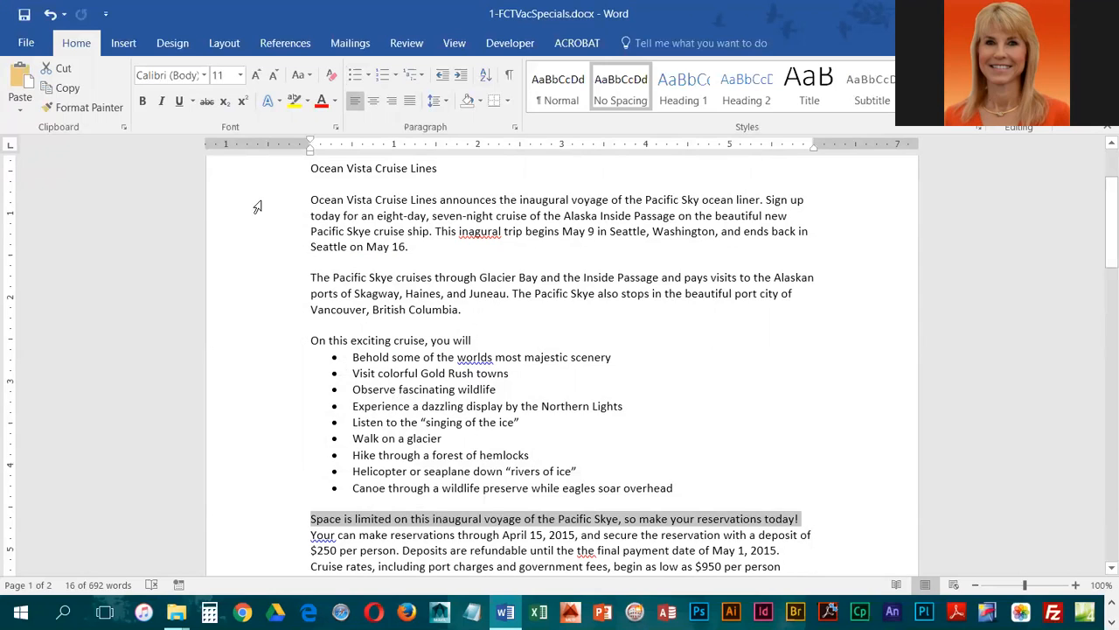
drag(257, 206, 257, 236)
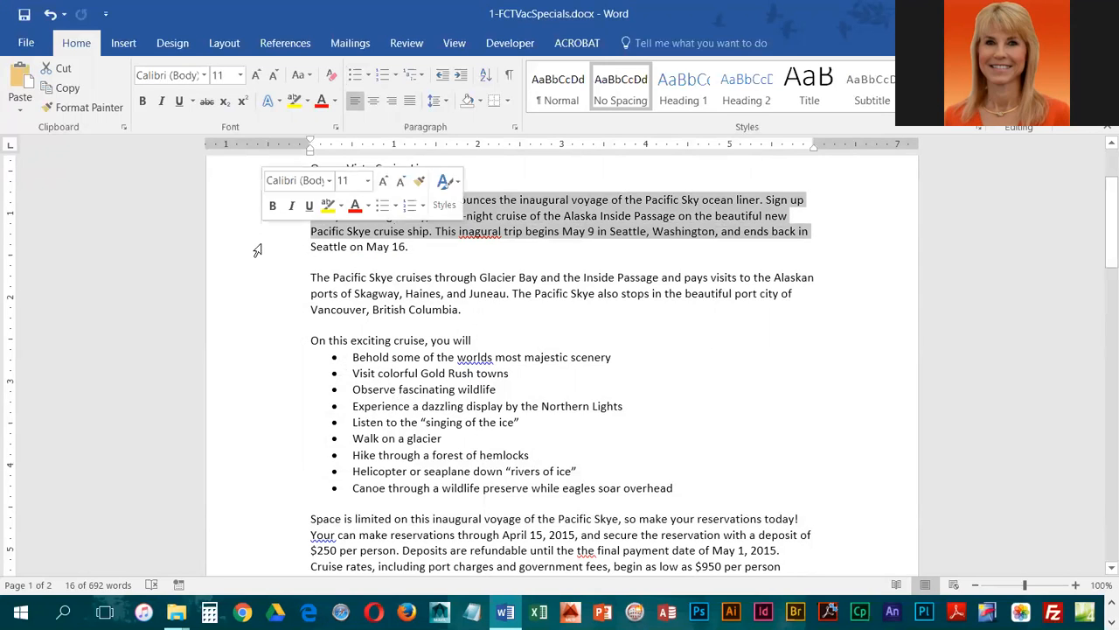
drag(264, 519, 260, 551)
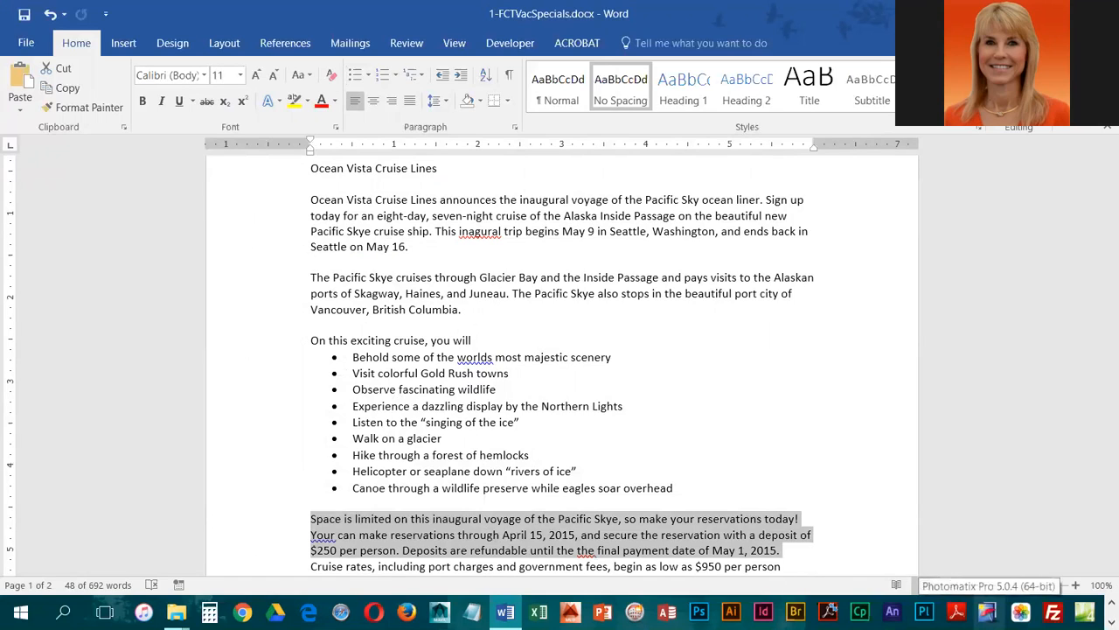
Replace the word "Behold" with "View" in the first bullet of the cruise list
double_click(372, 358)
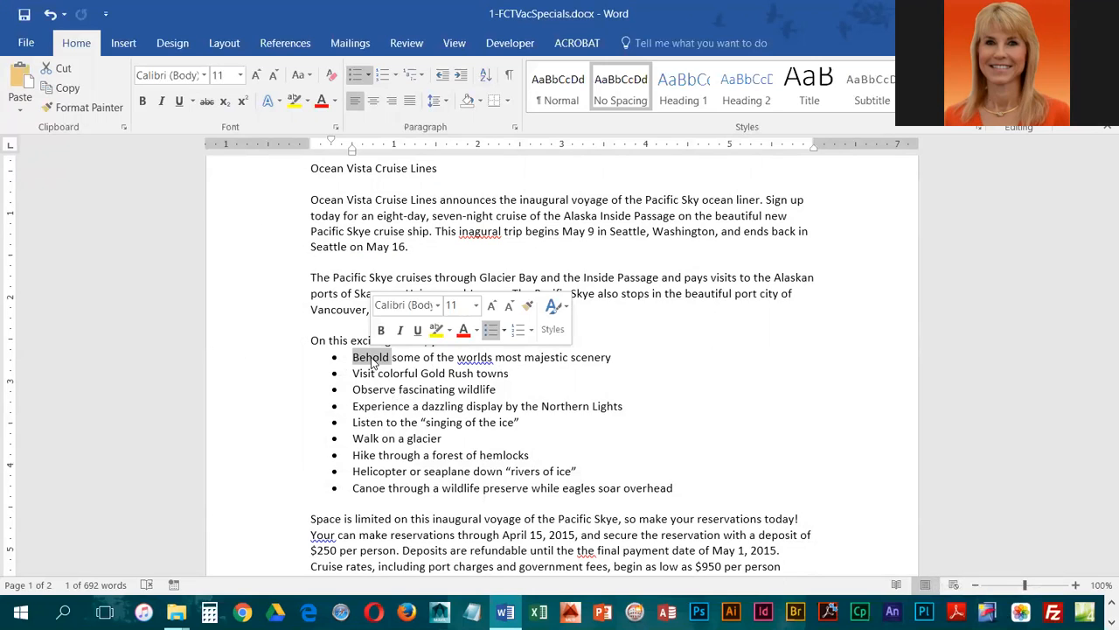
text(View)
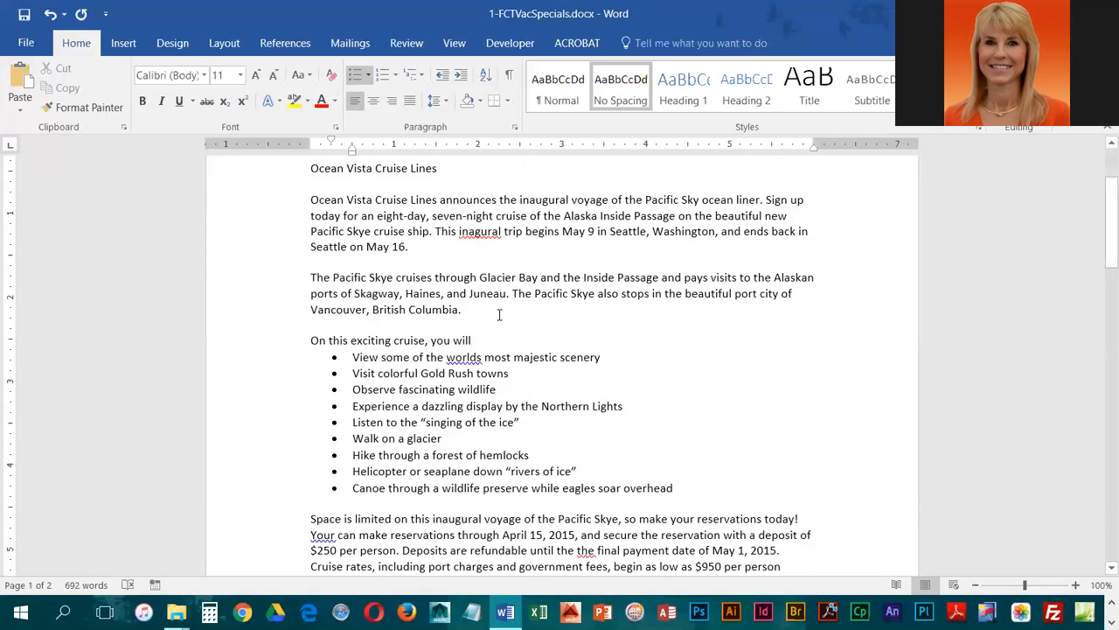
Select the phrase "Glacier Bay and" in the second Ocean Vista Cruise Lines paragraph
scroll(479, 320, up, 2)
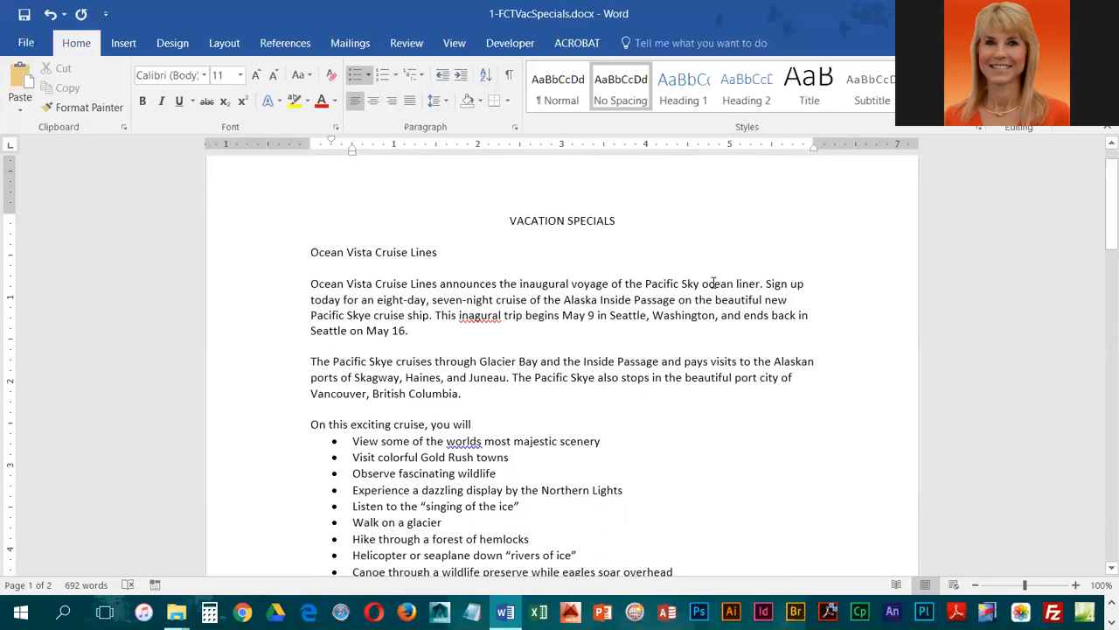
click(496, 361)
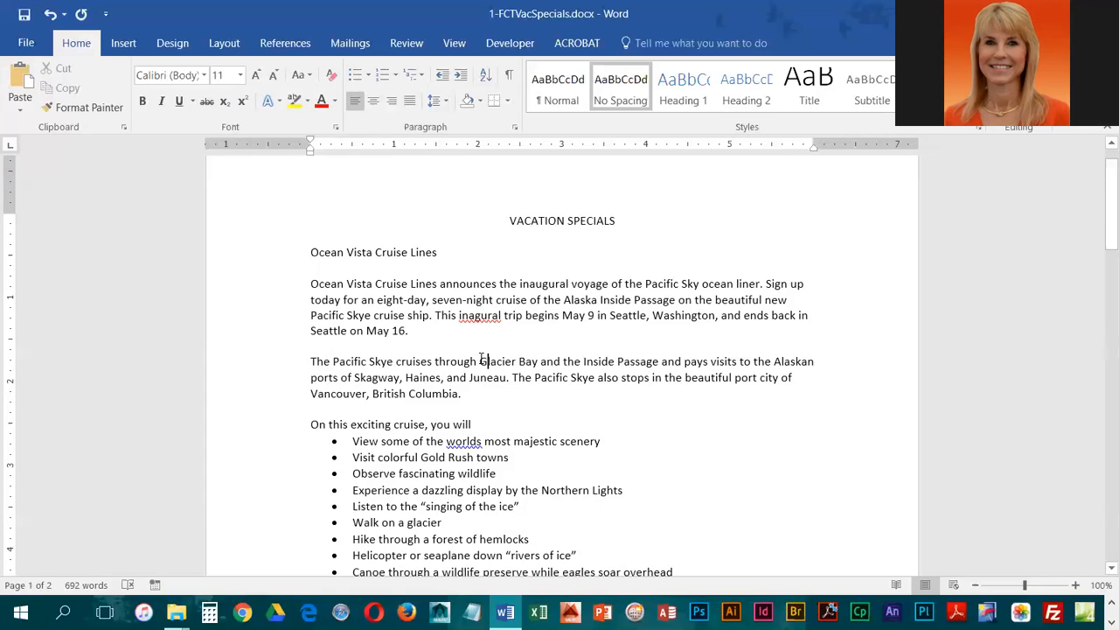
click(480, 360)
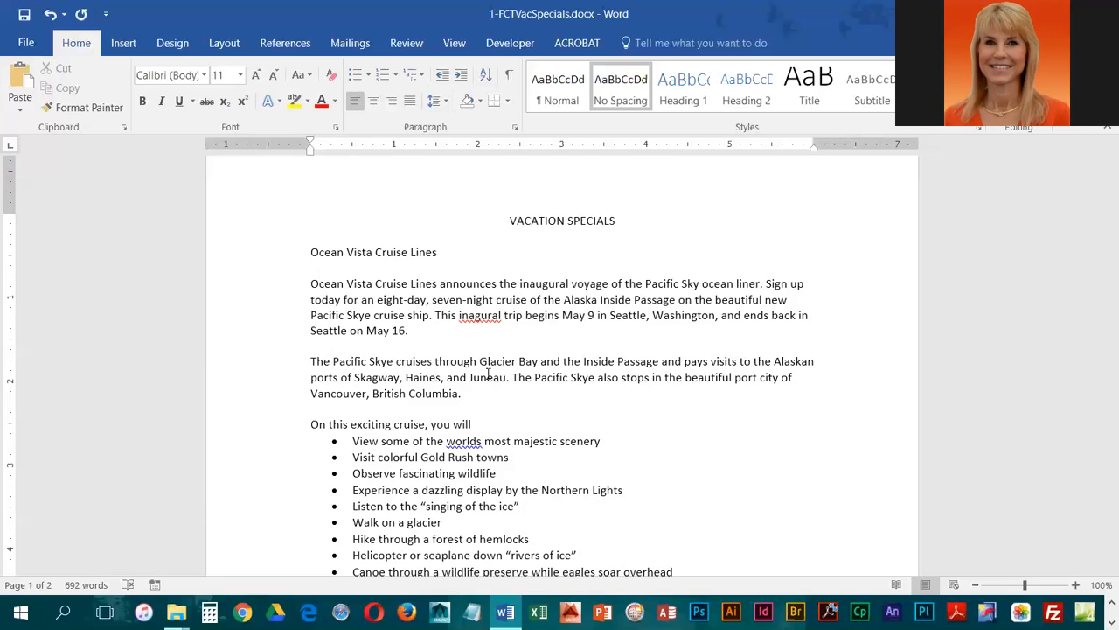
drag(479, 362, 562, 361)
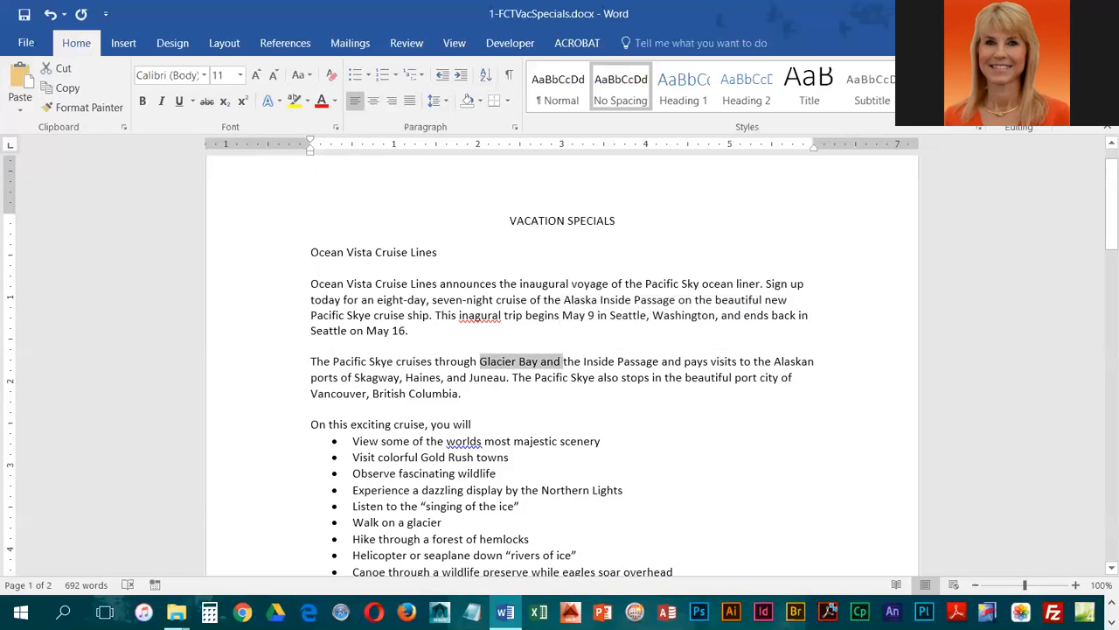
click(572, 611)
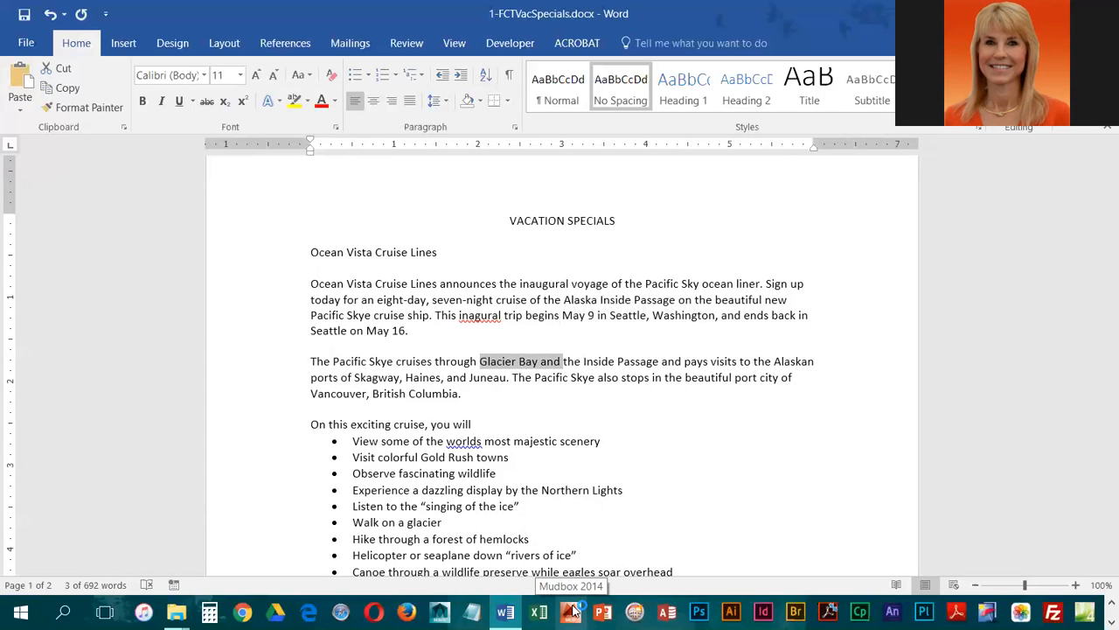
Delete the words "Glacier Bay and" from the sentence about the Pacific Skye's route through the Inside Passage
click(480, 362)
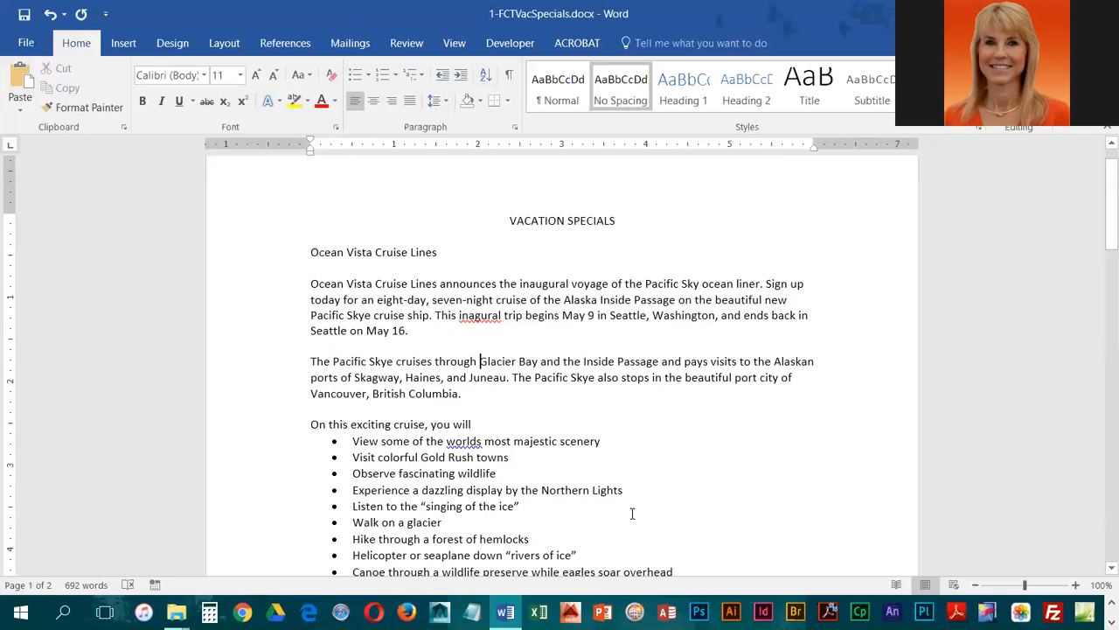
key(shift+Right)
key(shift+Right)
key(shift+Right)
key(shift+Right)
key(shift+Right)
key(shift+Right)
key(shift+Right)
key(shift+Right)
key(shift+Right)
key(shift+Right)
key(shift+Right)
key(shift+Right)
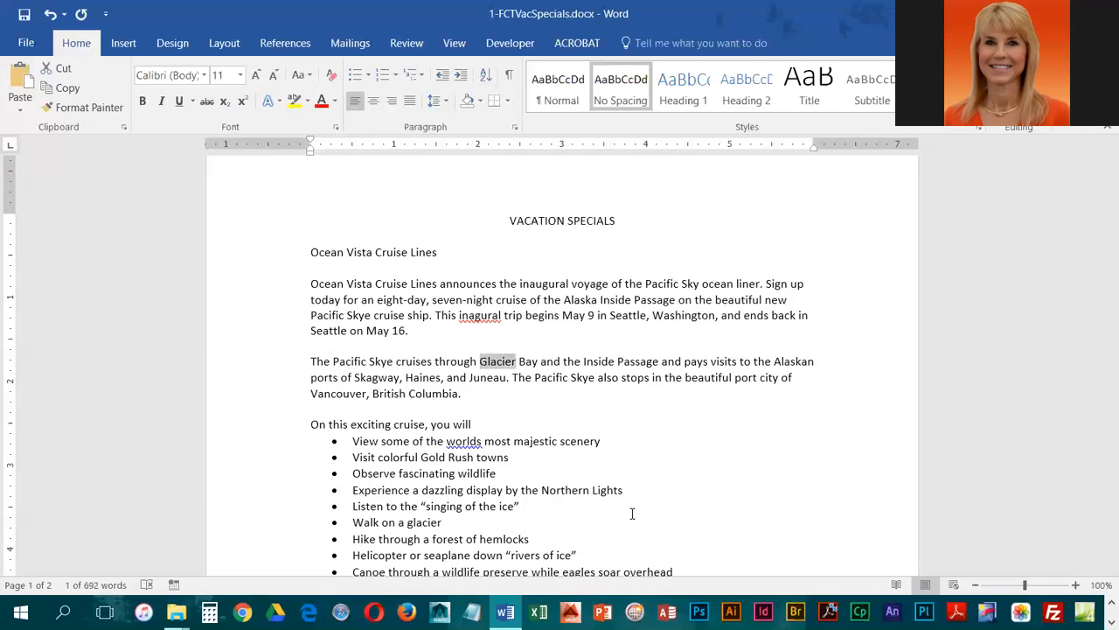
key(shift+Left)
key(shift+Left)
key(shift+Left)
key(shift+Left)
key(shift+Left)
key(shift+Left)
key(shift+Left)
key(shift+Right)
key(shift+Right)
key(shift+Right)
key(shift+Right)
key(shift+Right)
key(shift+Right)
key(shift+Right)
key(shift+Right)
key(shift+Right)
key(shift+Right)
key(shift+Right)
key(shift+Right)
key(shift+Right)
key(shift+Right)
key(shift+Left)
key(shift+Left)
key(shift+Left)
key(shift+Left)
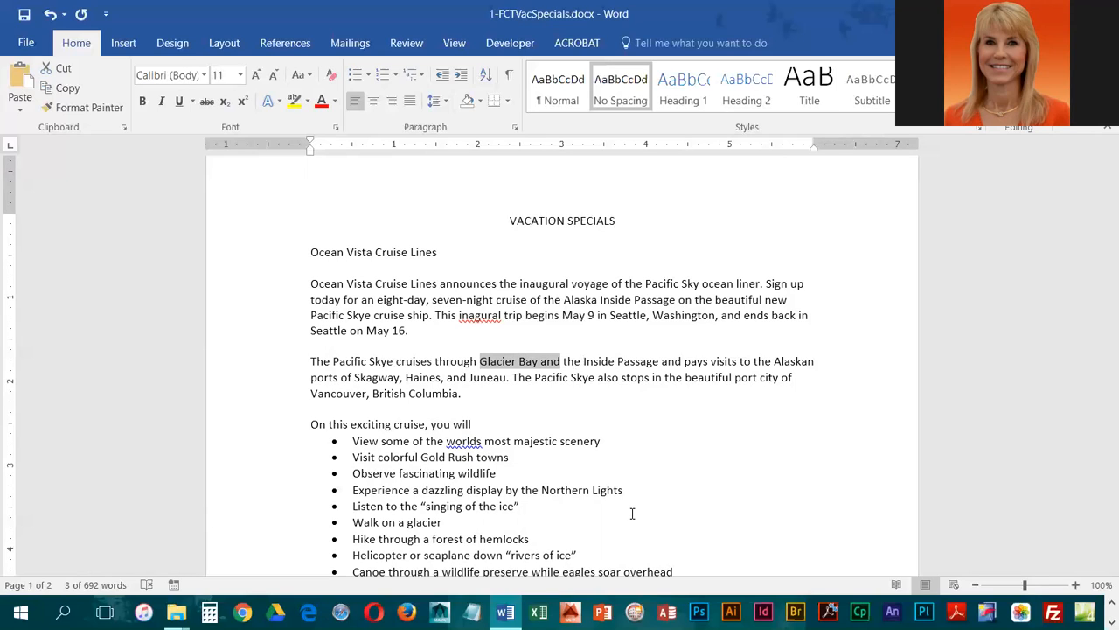
key(Delete)
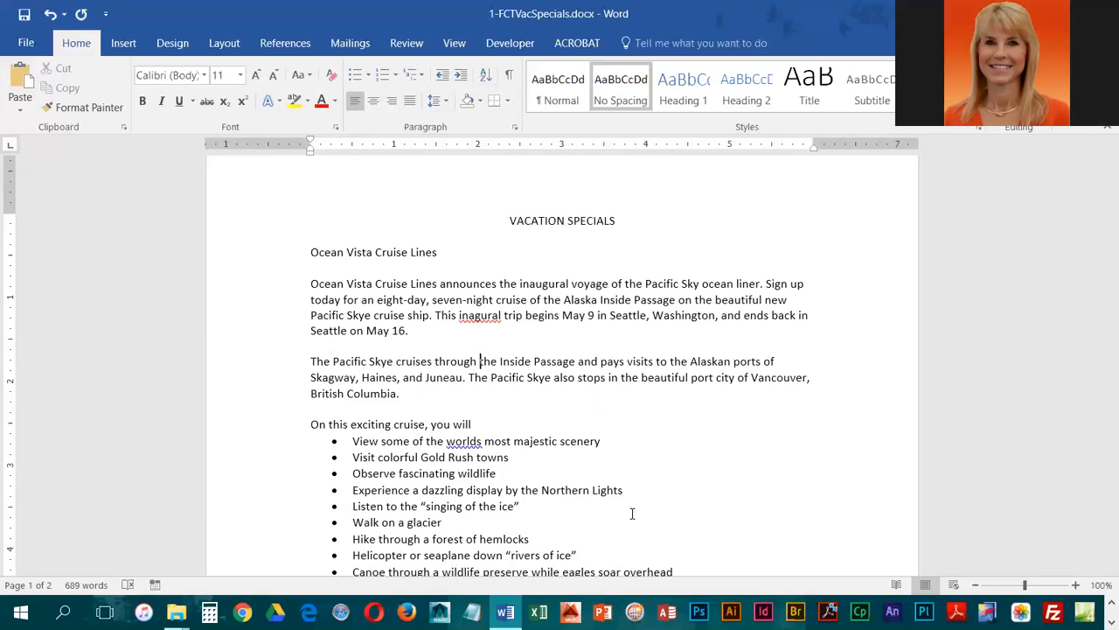
Cut the sentence about the Inside Passage and the Alaskan ports, undoing and redoing the cut once
ctrl+click(430, 360)
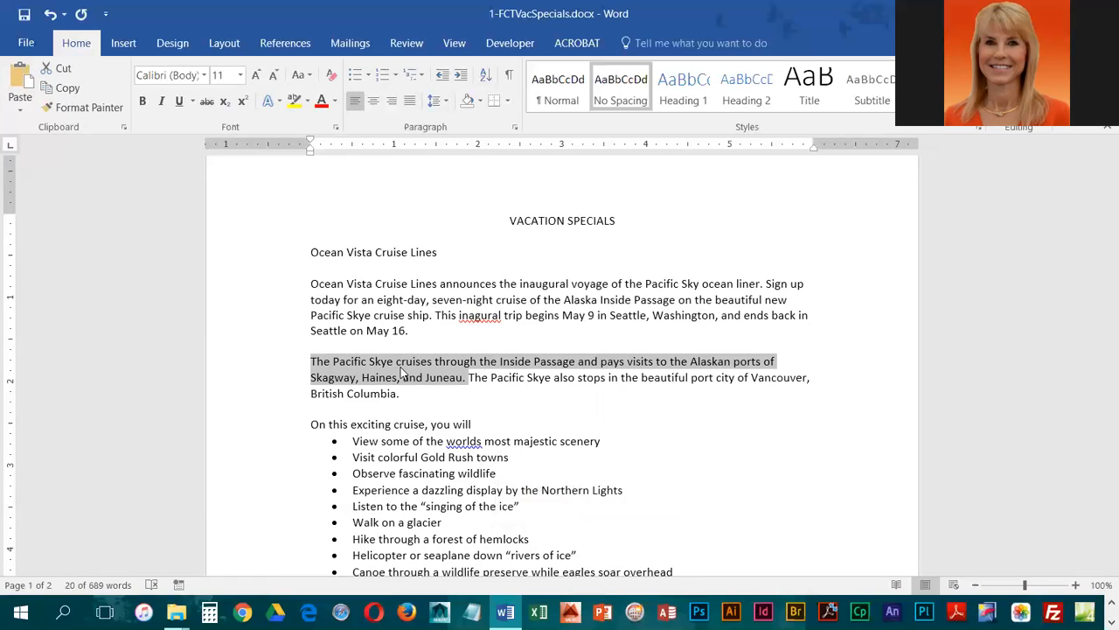
key(ctrl+x)
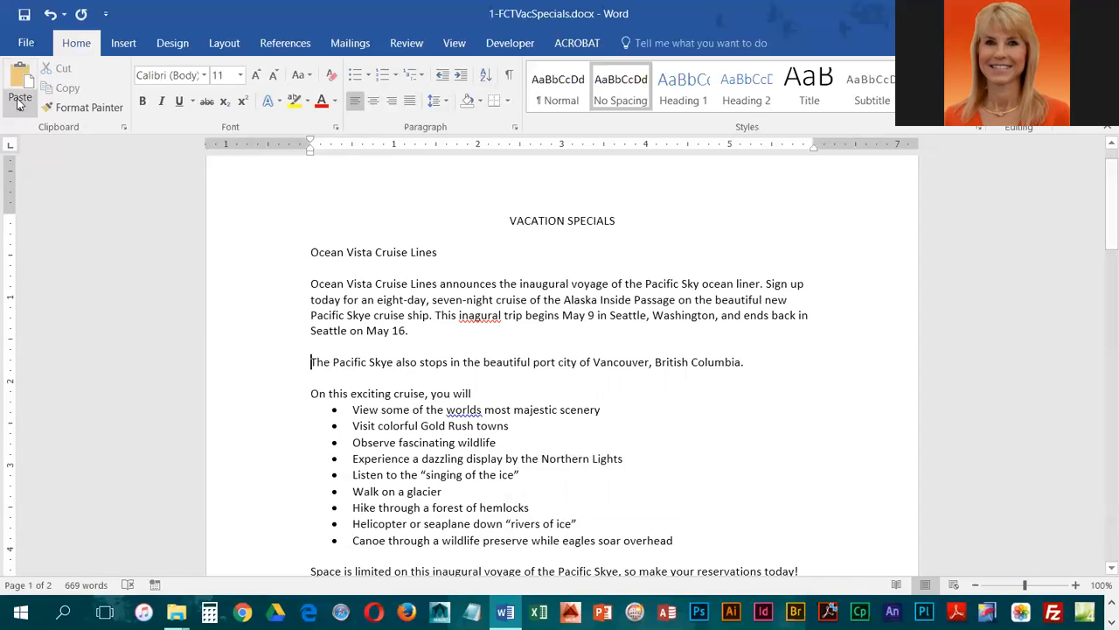
click(49, 15)
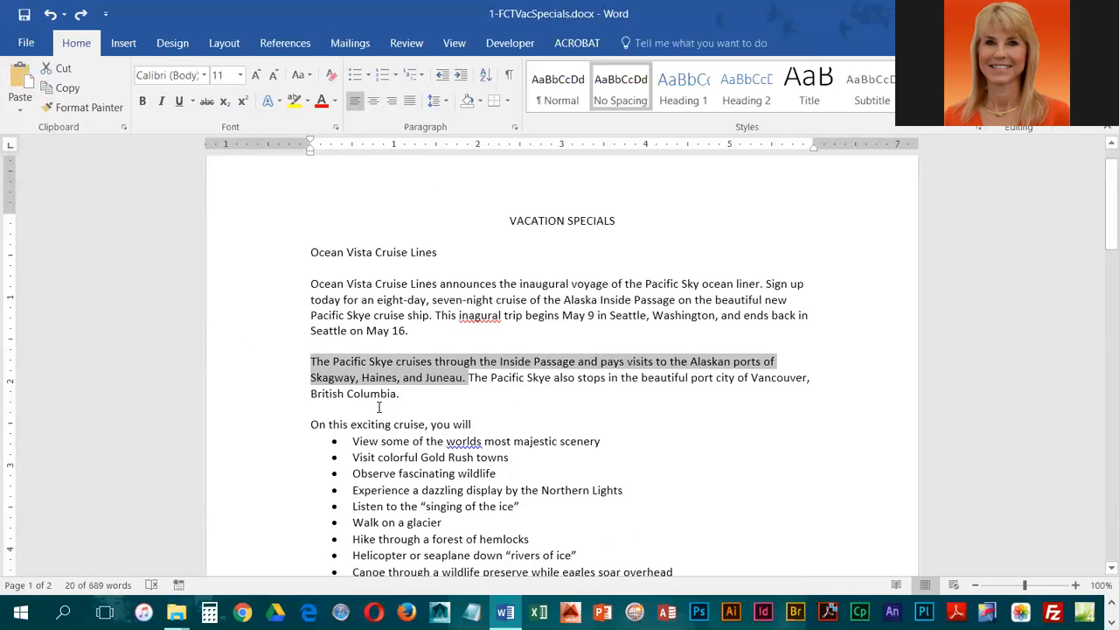
click(77, 19)
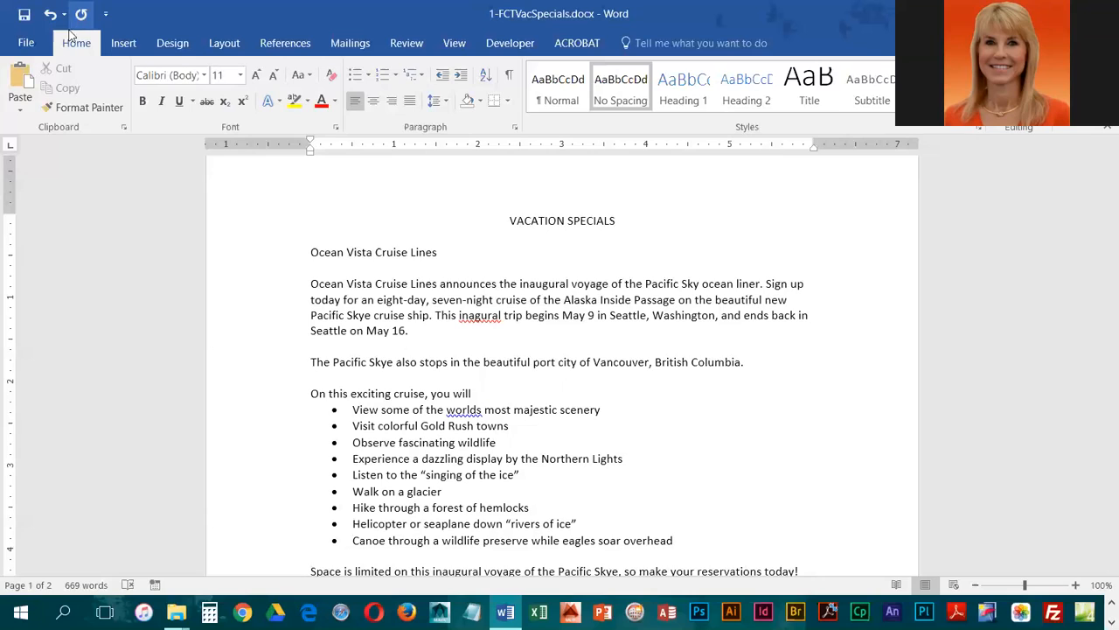
Delete the line about the Pacific Skye stopping in Vancouver, British Columbia, and save the document
click(249, 371)
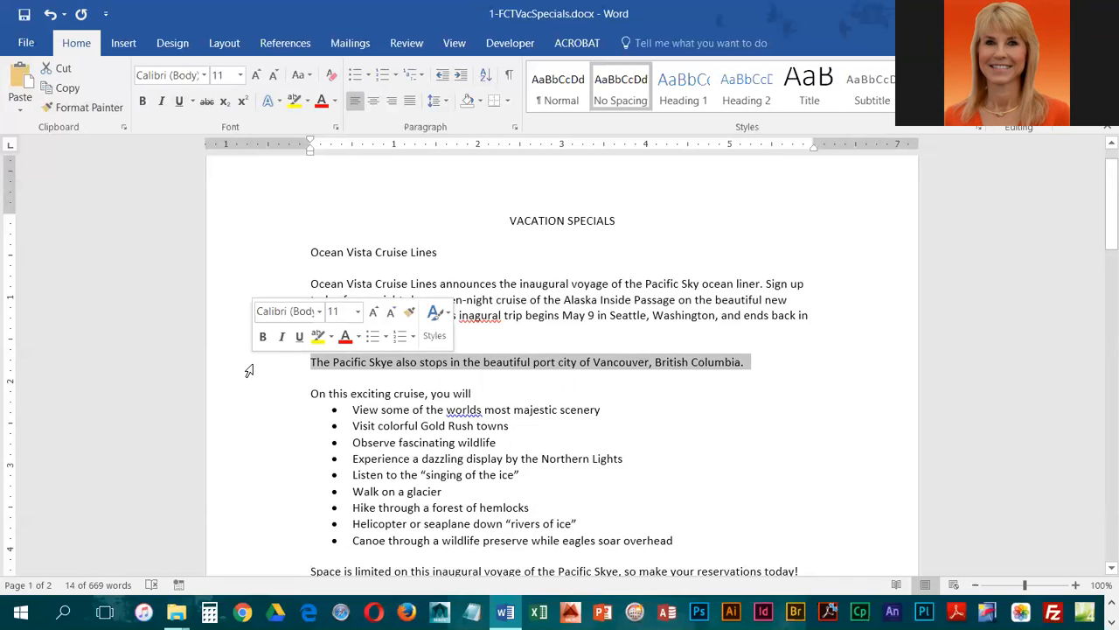
key(Delete)
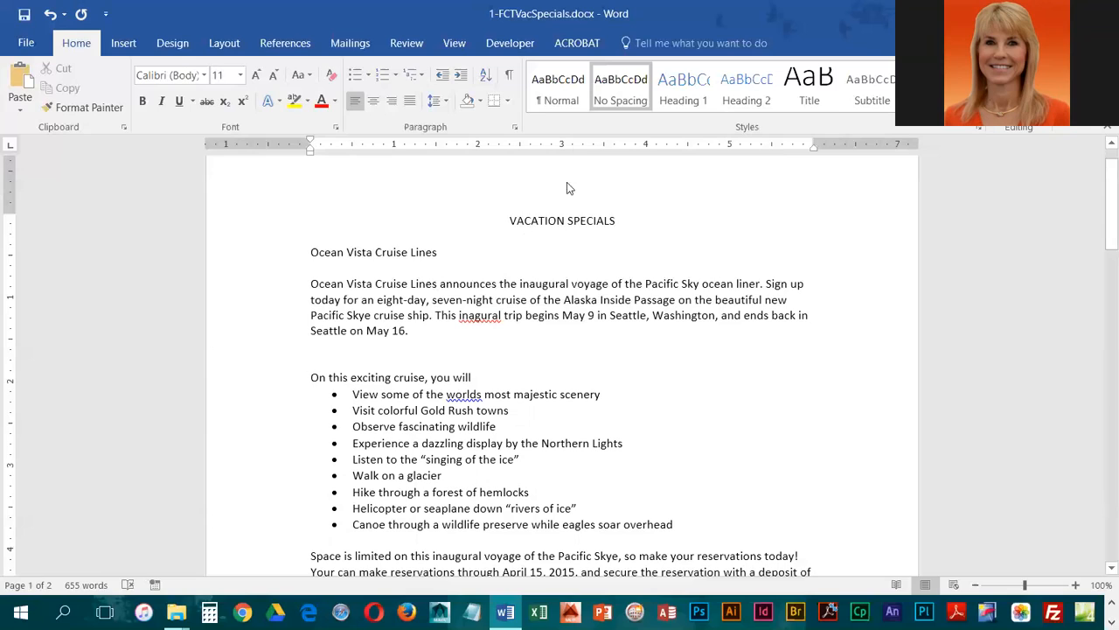
click(26, 15)
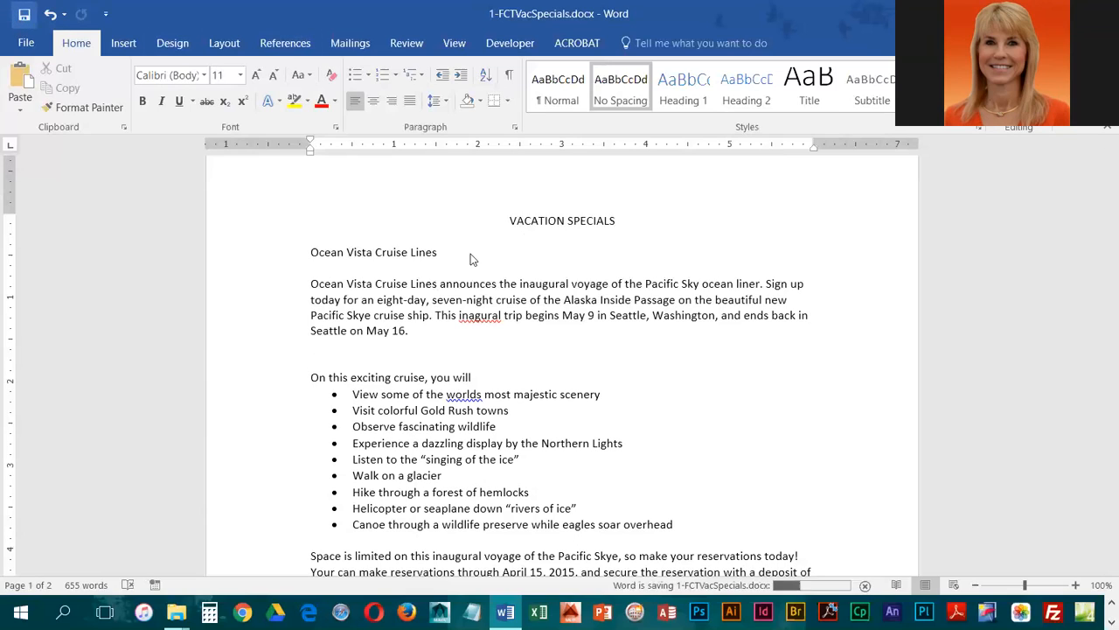